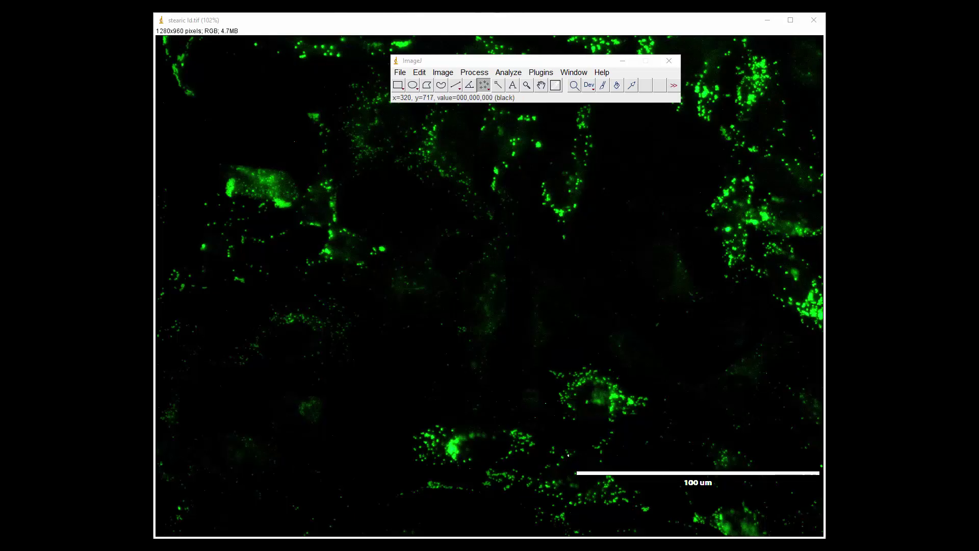
Open stearic merge.tif, the 1280x960 RGB merged image, via File > Open.
mouse_move(230, 545)
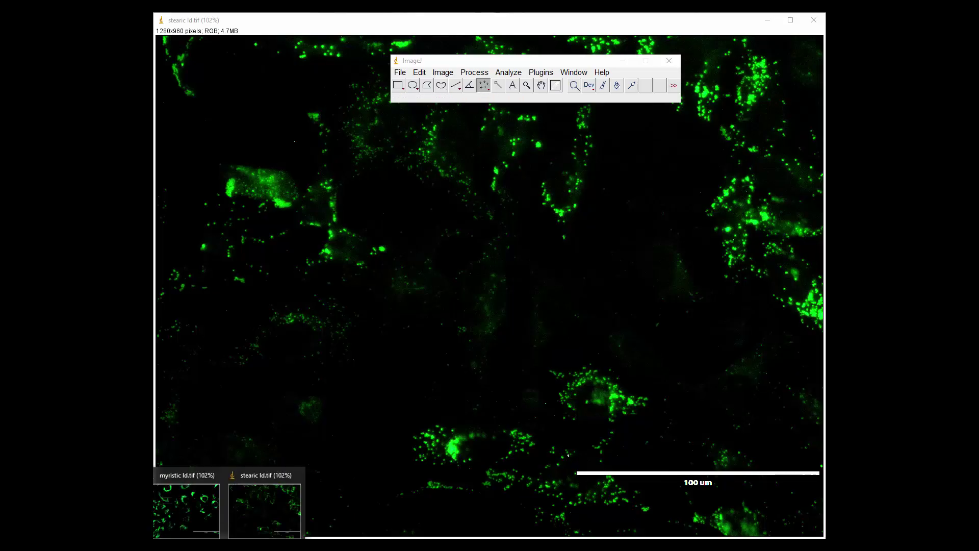
left_click(429, 68)
left_click(400, 72)
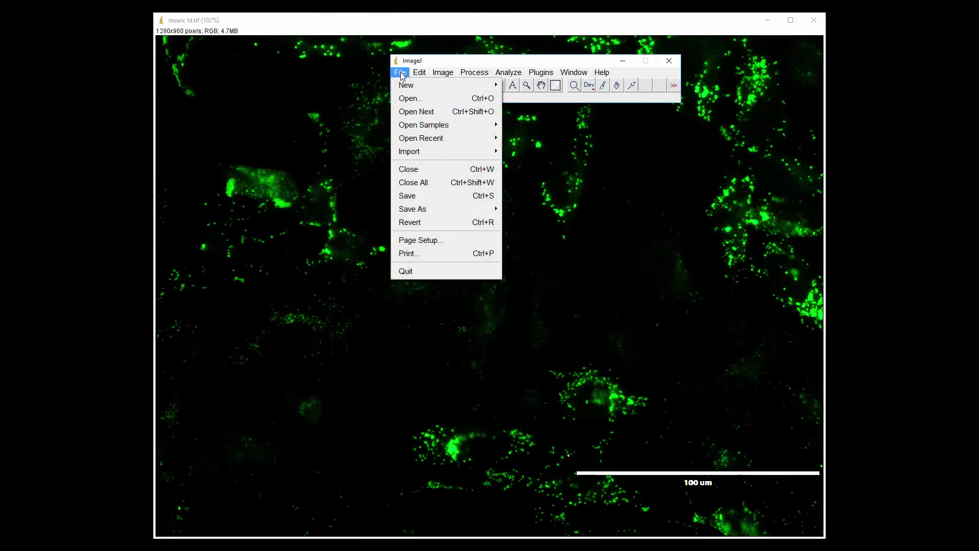
left_click(416, 101)
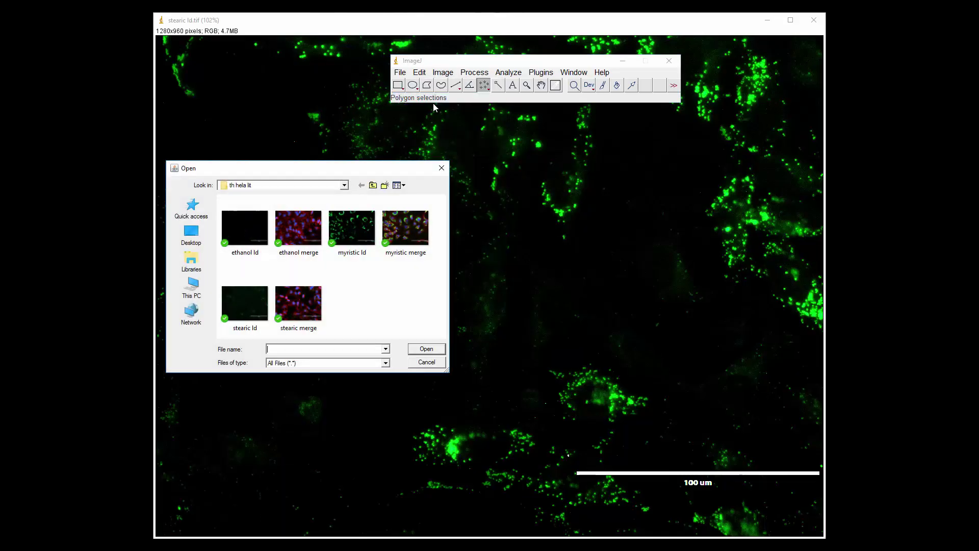
double_click(304, 309)
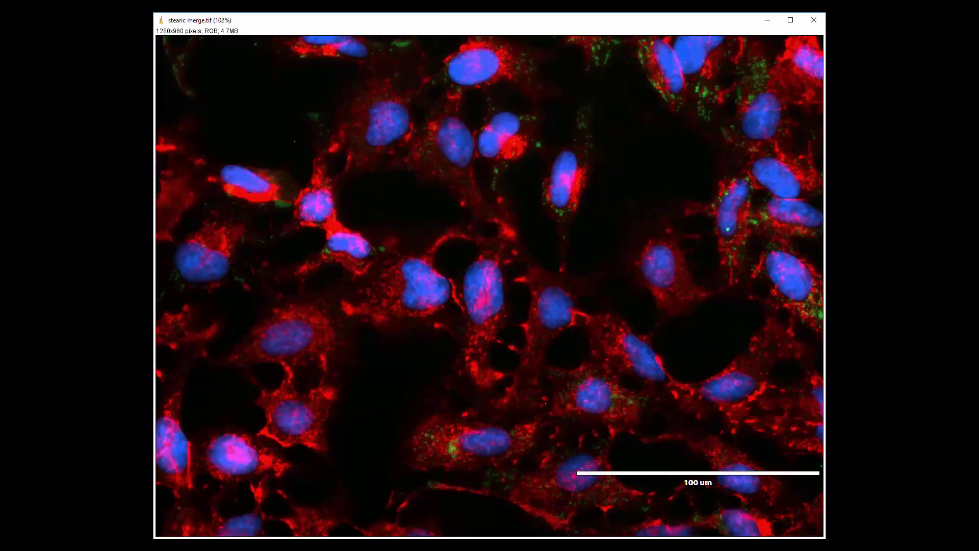
left_click(158, 510)
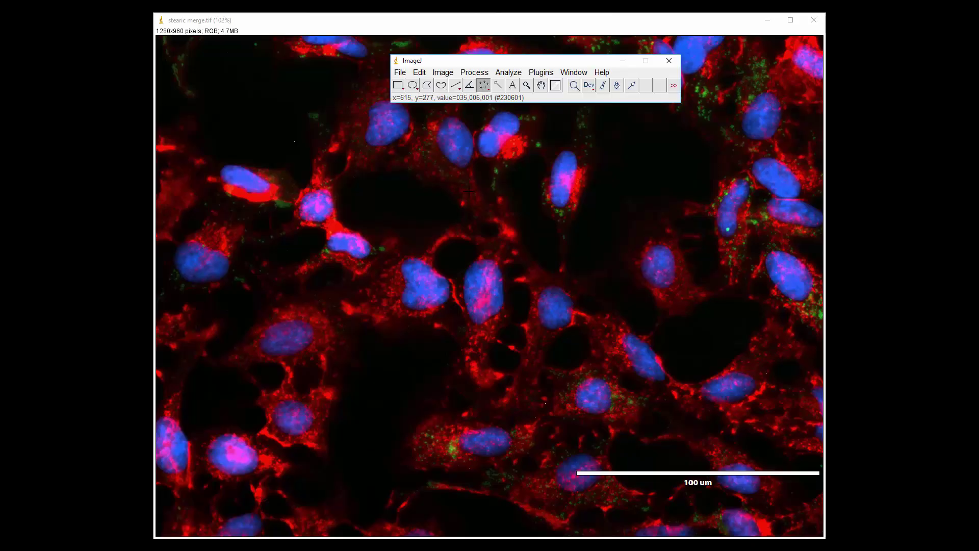
Set multi-point markers to Hybrid type, White colour, Medium size, with point labels.
double_click(484, 87)
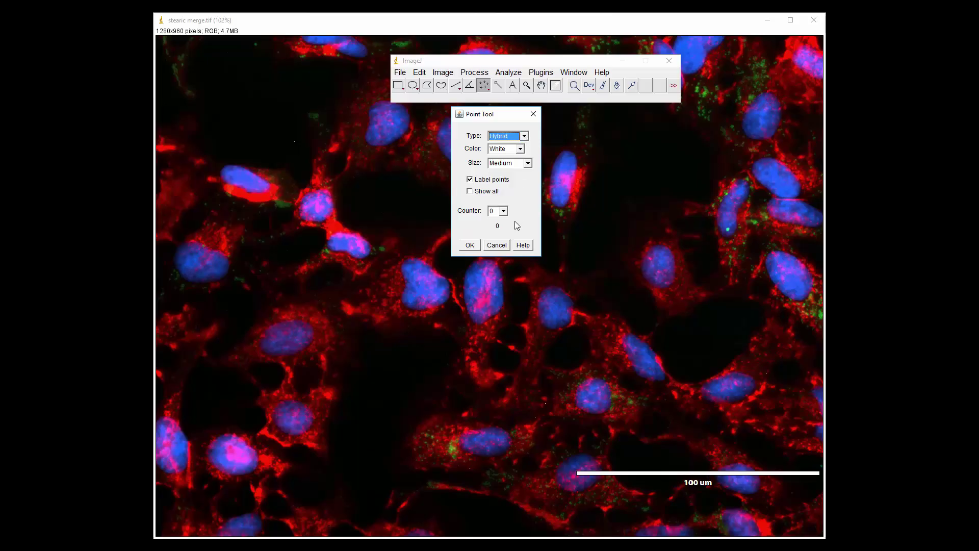
left_click(470, 246)
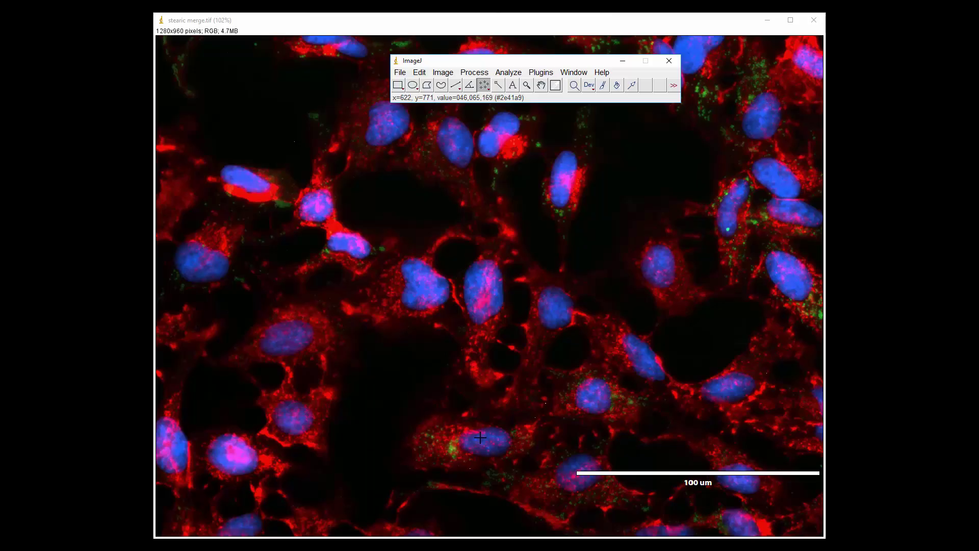
Place labelled white point markers on five nuclei across stearic merge.tif.
left_click(480, 437)
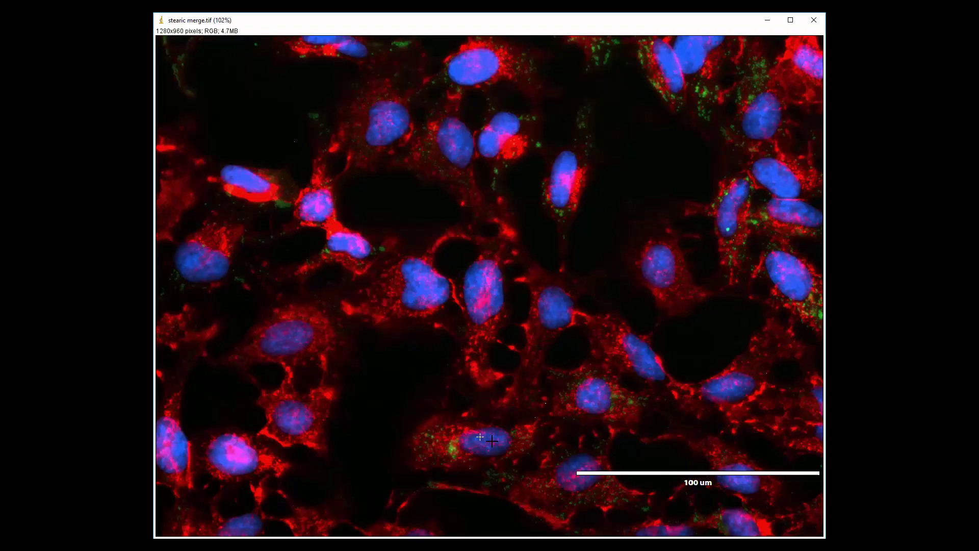
left_click(600, 390)
left_click(561, 183)
left_click(553, 310)
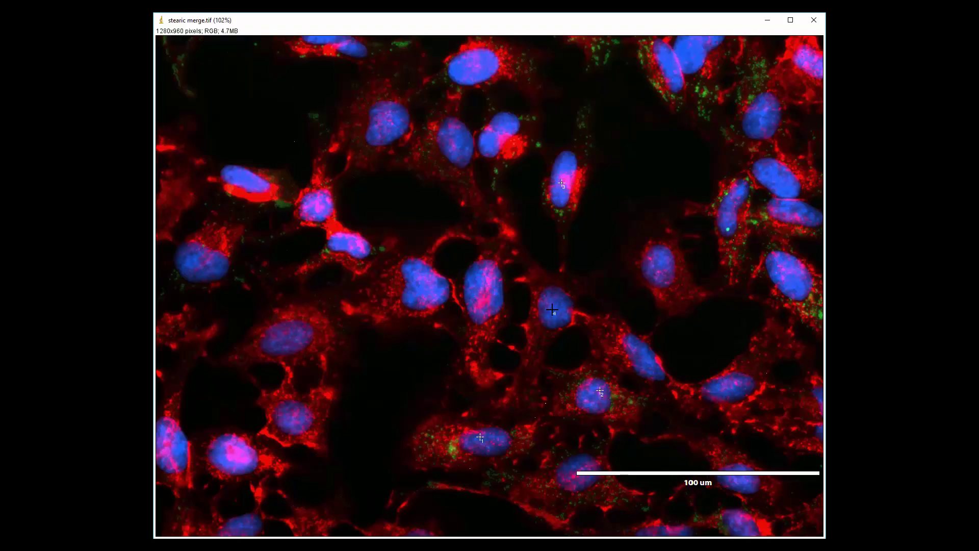
left_click(422, 287)
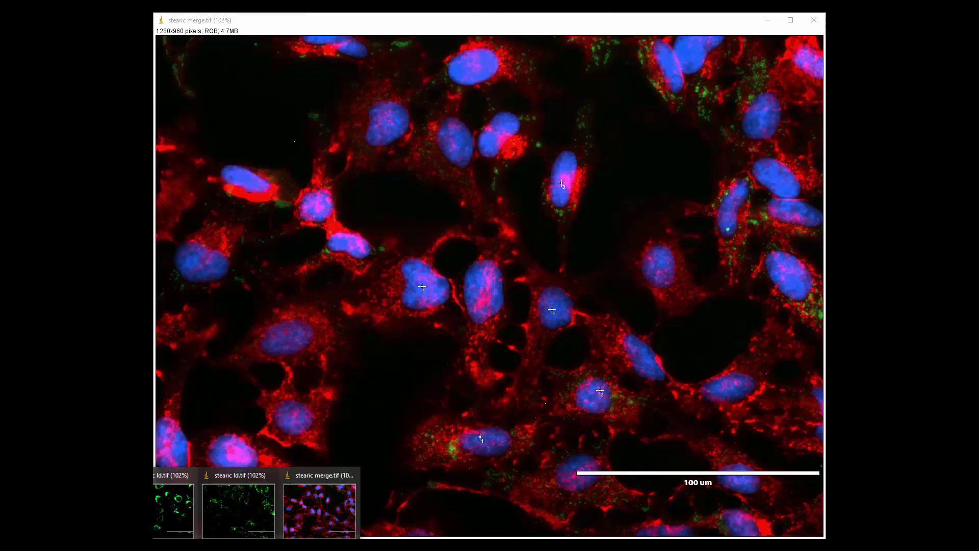
Add point marker 6 on the nucleus in the dark upper-right area.
left_click(176, 497)
left_click(409, 73)
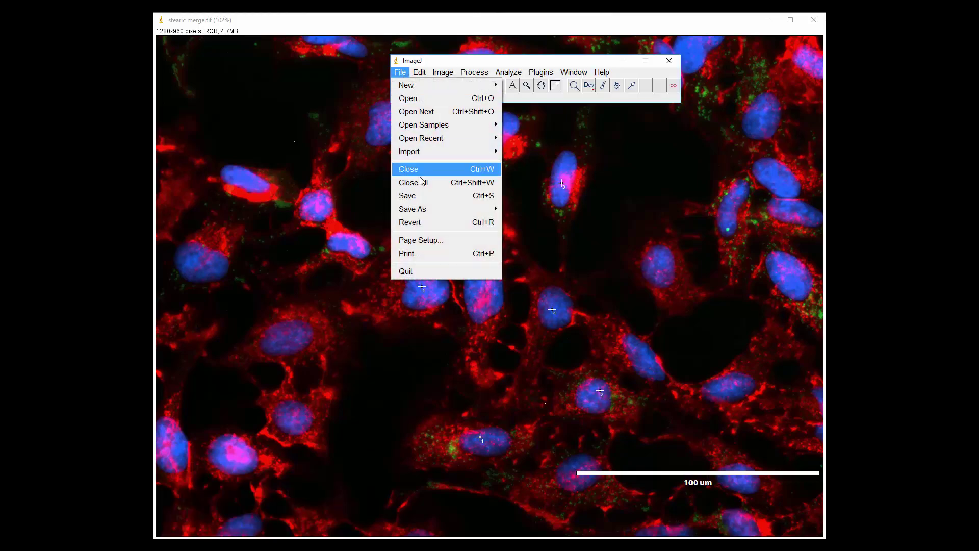
mouse_move(427, 210)
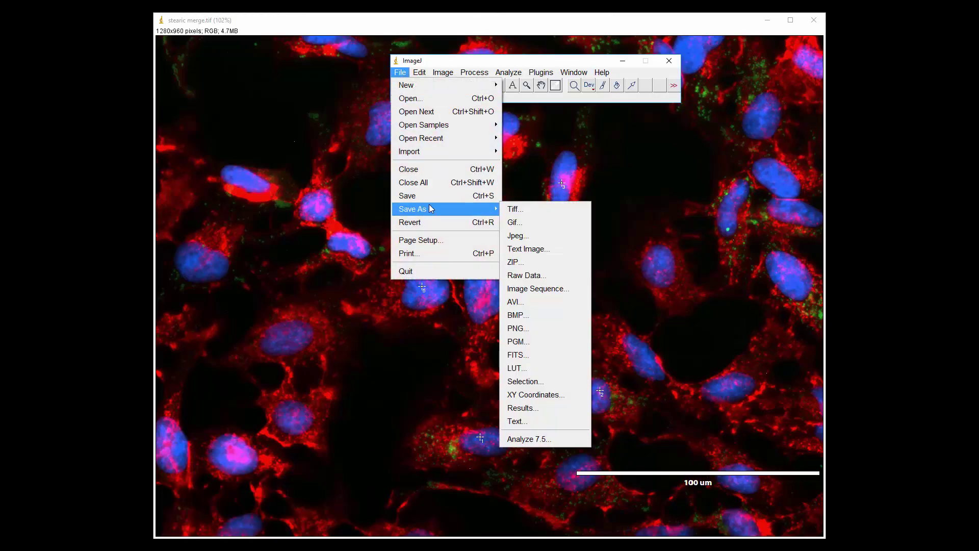
left_click(701, 136)
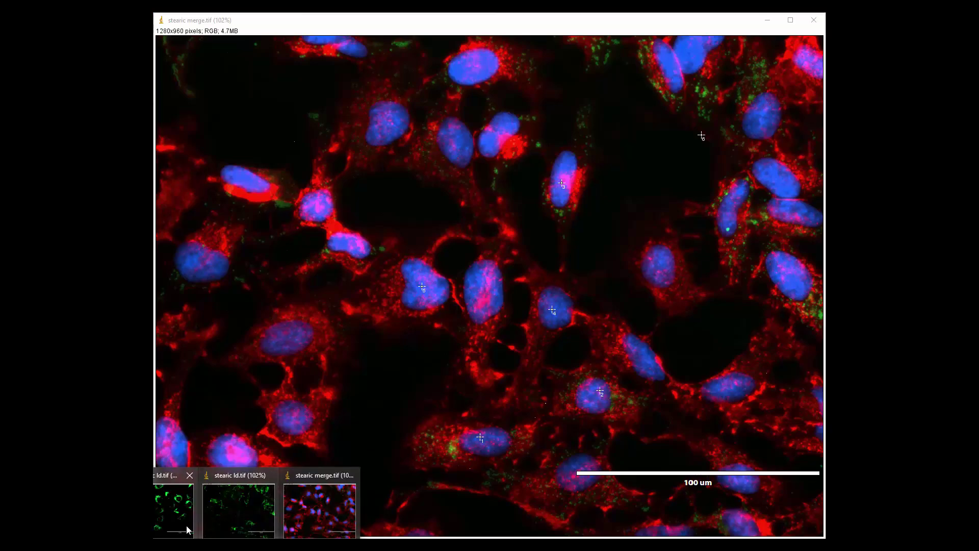
Bring stearic ld.tif in front of the merge image, zooming in and out briefly.
left_click(236, 524)
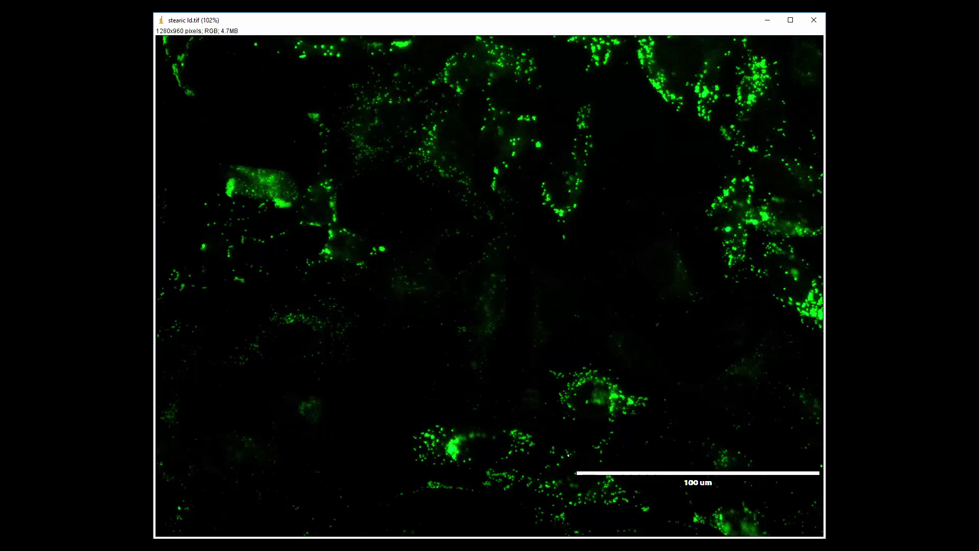
scroll(568, 455, "up", 2)
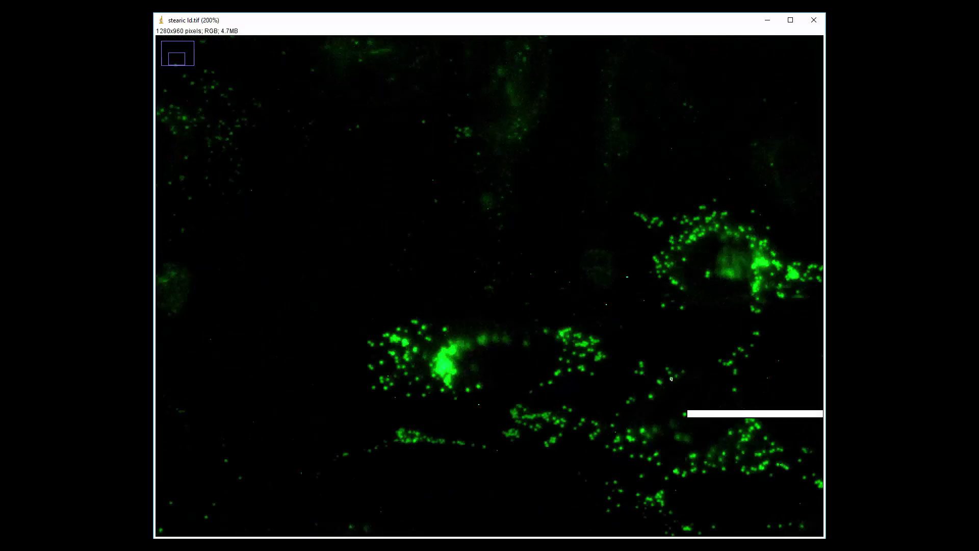
scroll(671, 378, "up", 1)
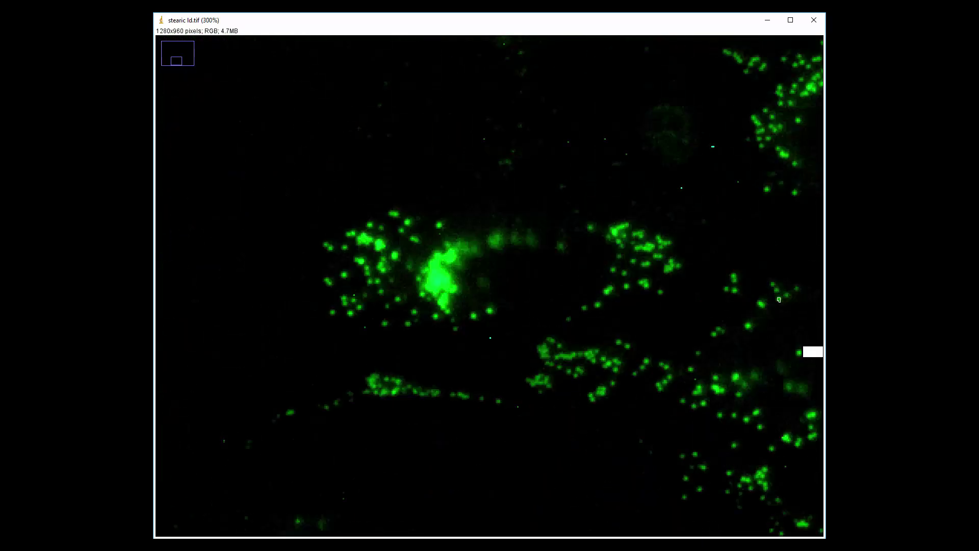
scroll(779, 299, "down", 1)
scroll(762, 455, "down", 1)
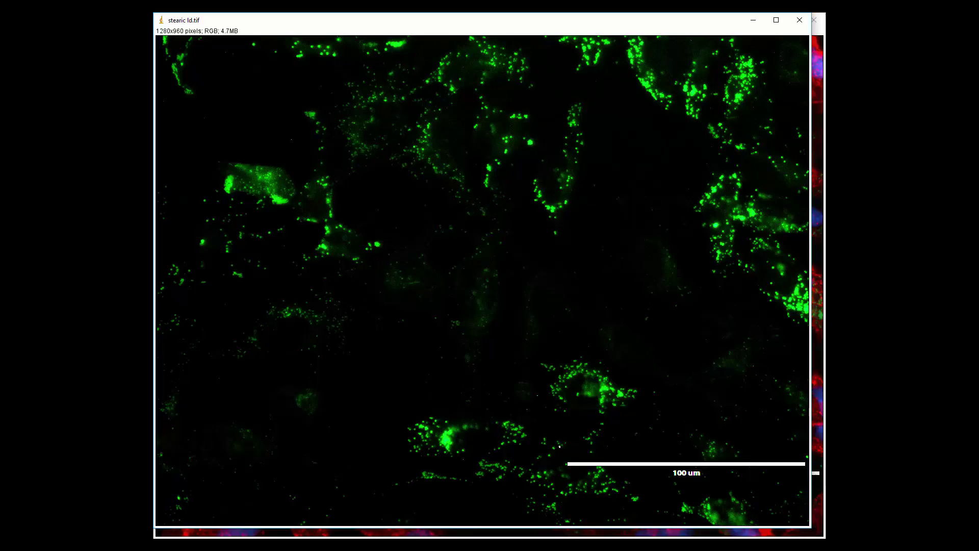
right_click(478, 441)
left_click(465, 442)
Zoom the droplet image to 150% on the bright cell with the magnifier.
mouse_move(182, 535)
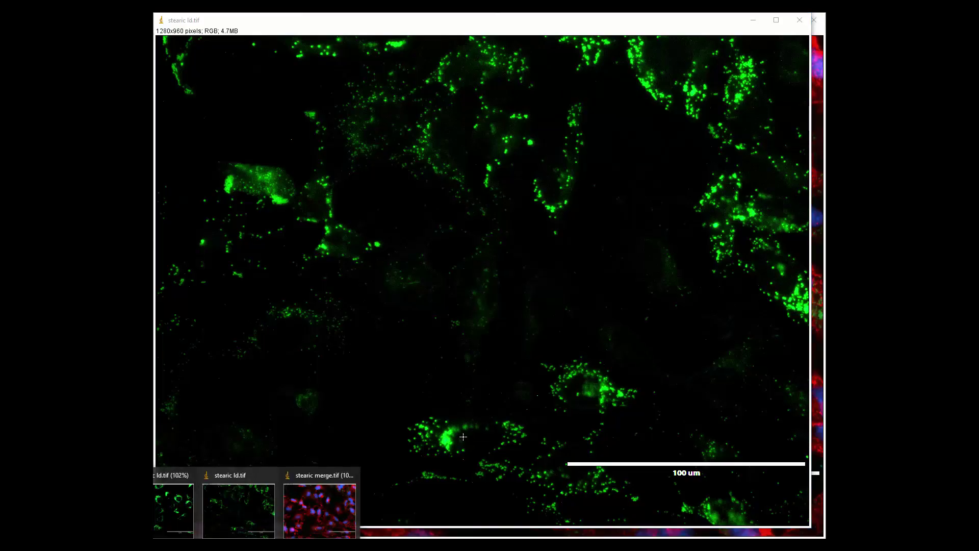
left_click(175, 507)
left_click(527, 87)
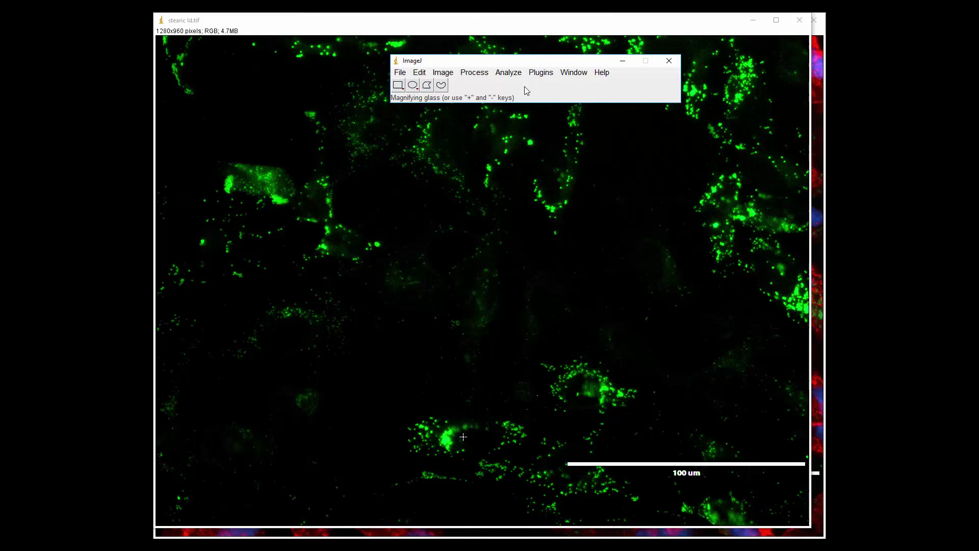
left_click(459, 438)
mouse_move(488, 392)
left_mouse_down()
mouse_move(507, 359)
mouse_move(472, 392)
left_mouse_up()
right_click(472, 392)
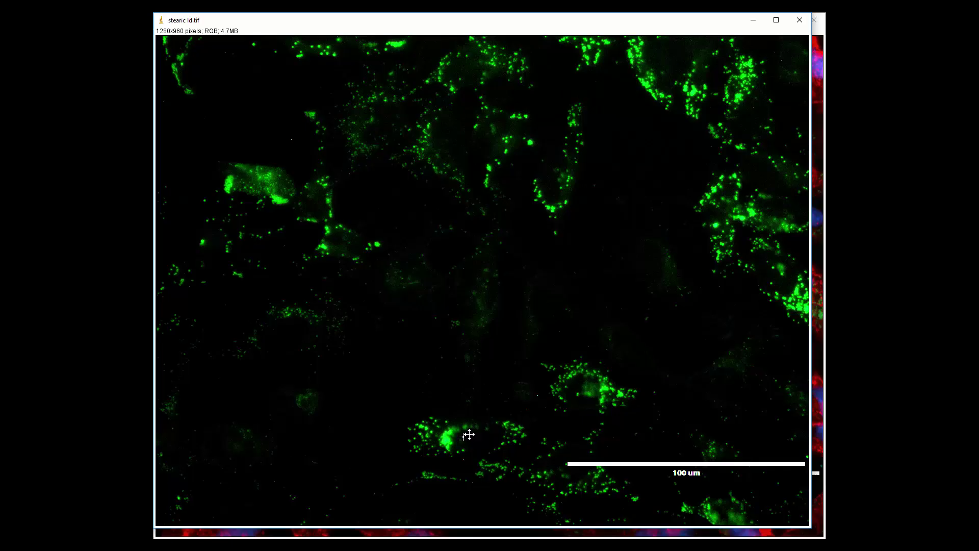
left_click(465, 436)
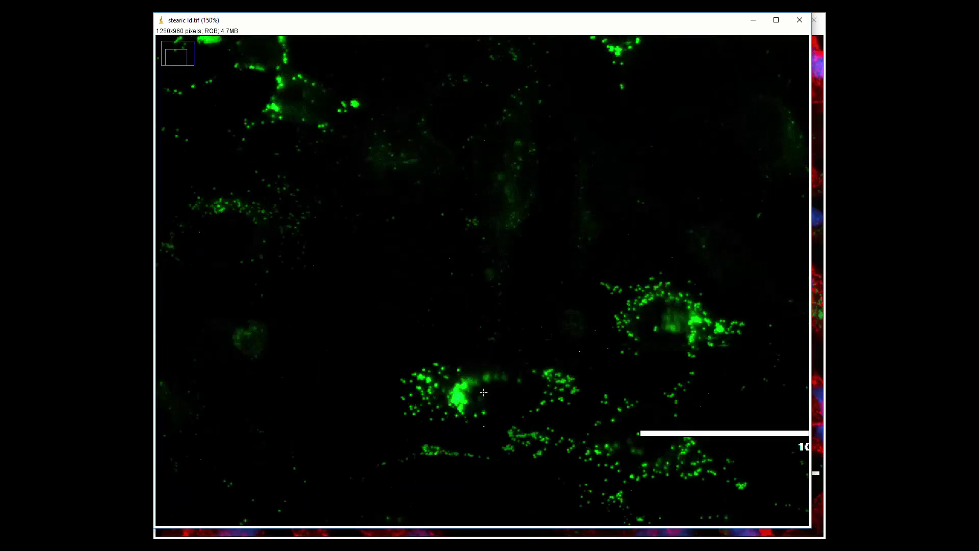
Zoom in past 400% around the bright cell, then back out to 300%.
left_click(174, 502)
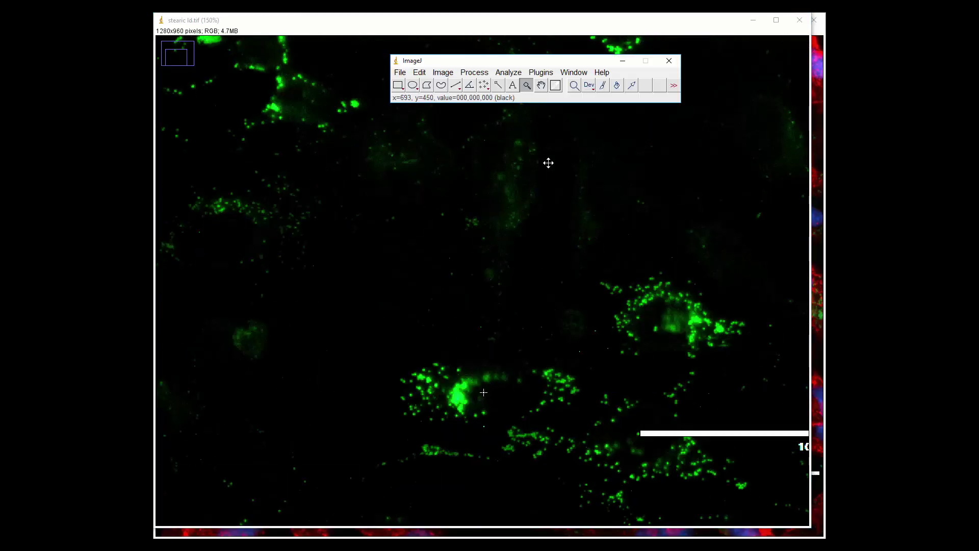
left_click(496, 396)
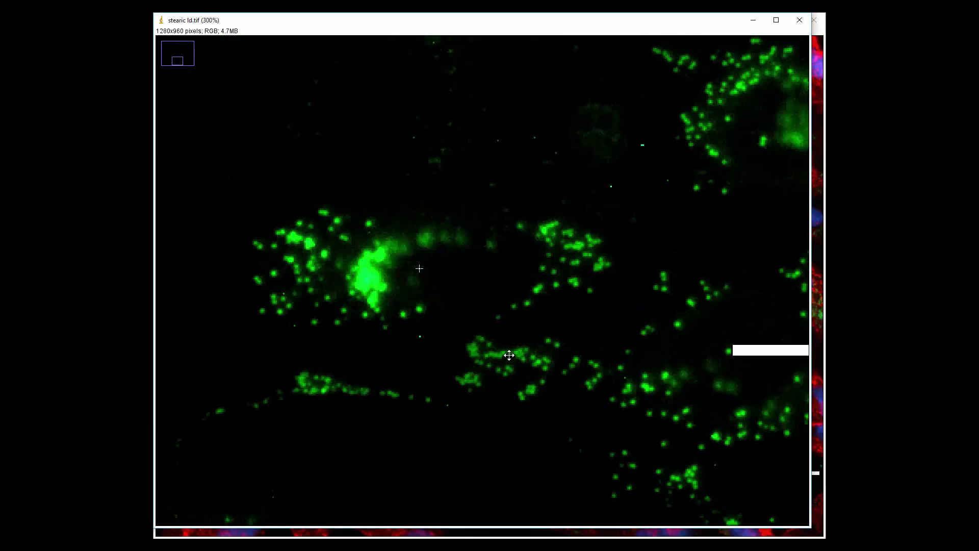
left_click(601, 290)
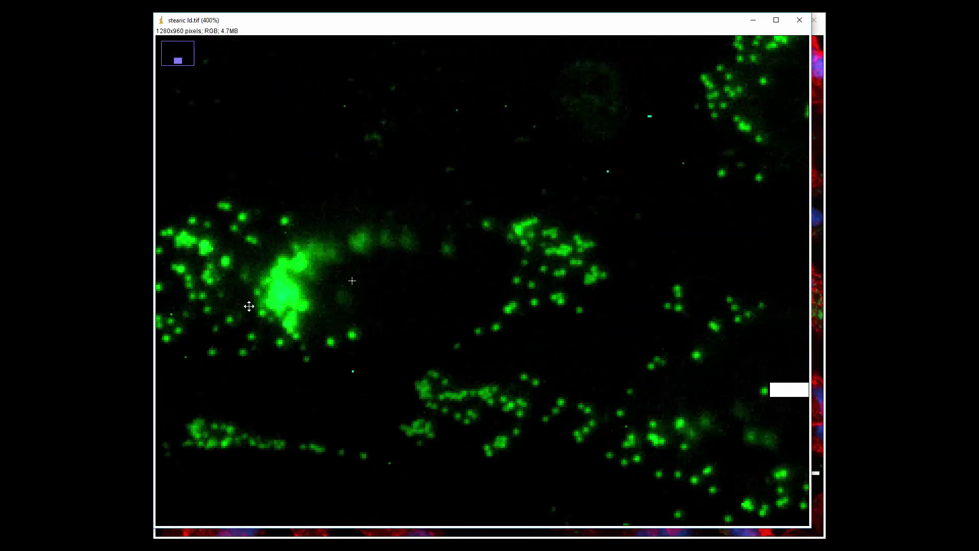
left_click(304, 354)
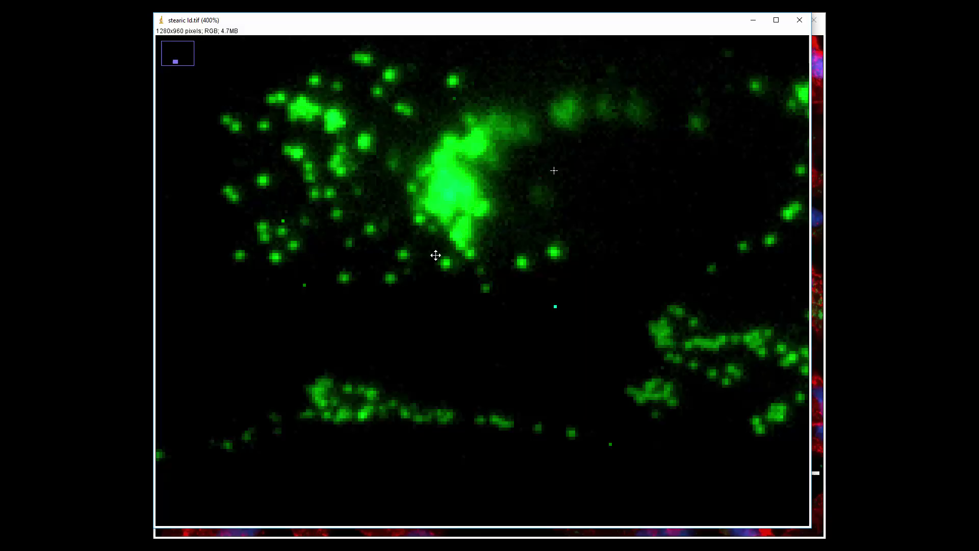
right_click(554, 170)
right_click(543, 260)
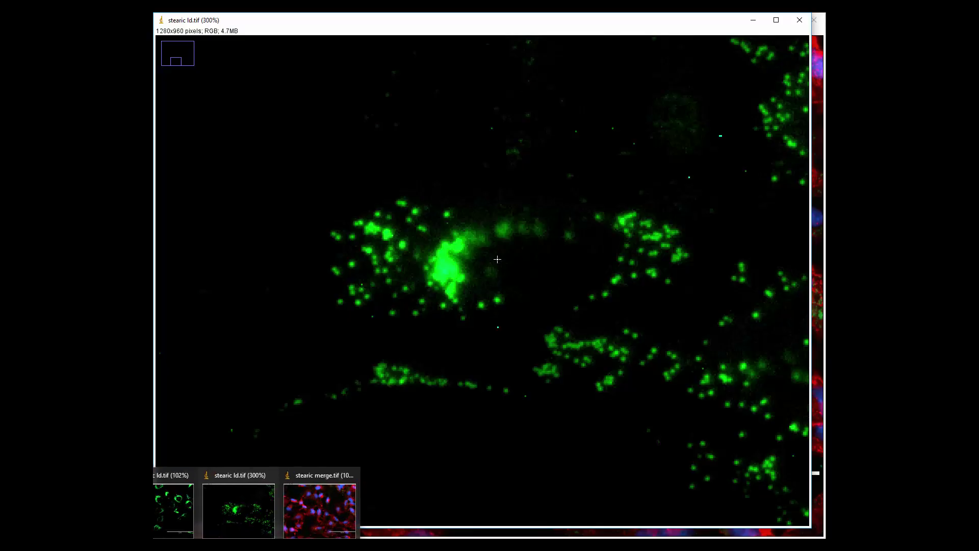
Raise the ImageJ toolbar window above stearic ld.tif from the taskbar preview.
left_click(157, 515)
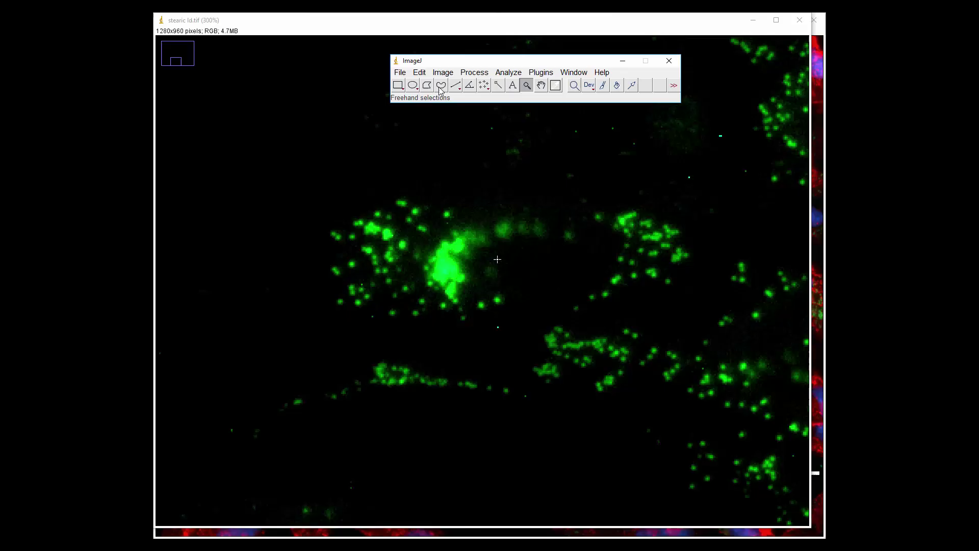
Draw a small oval selection around one isolated droplet just right of centre.
left_click(413, 85)
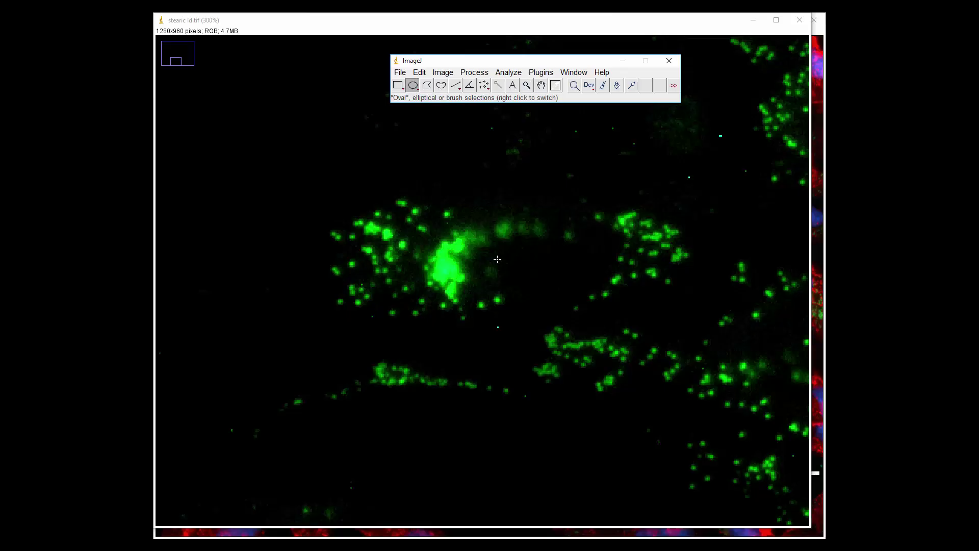
left_click(498, 259)
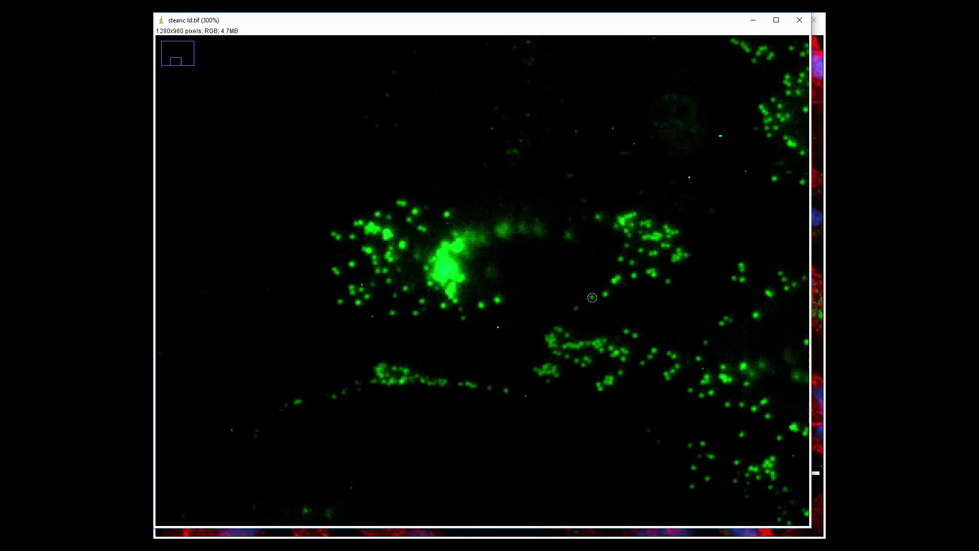
key("alt+Tab")
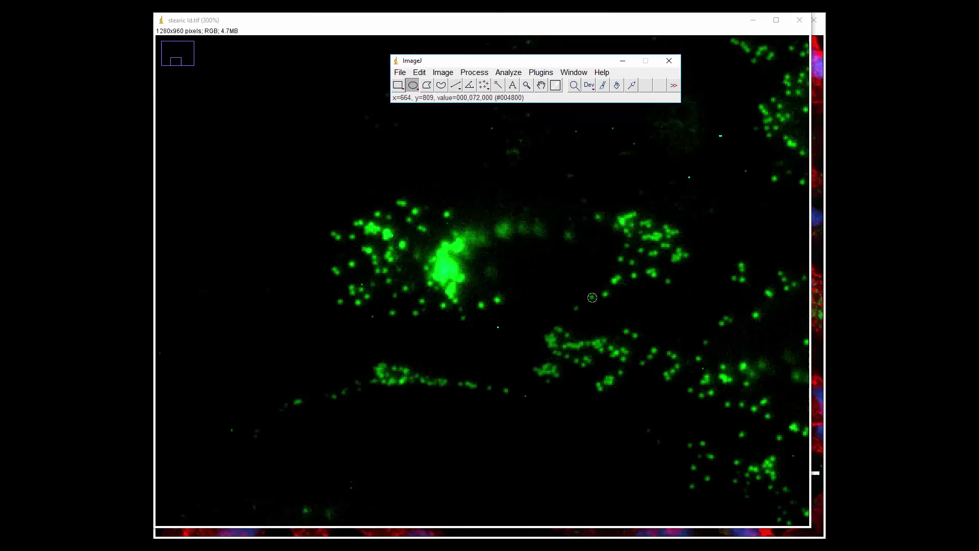
Measure the oval selection with Analyze > Measure, recording an area of 32.
left_click(477, 75)
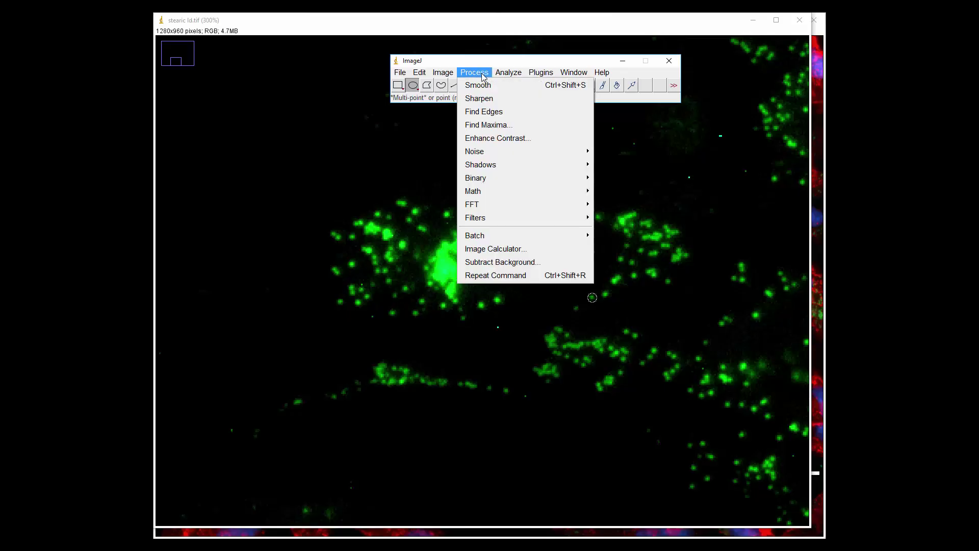
mouse_move(502, 75)
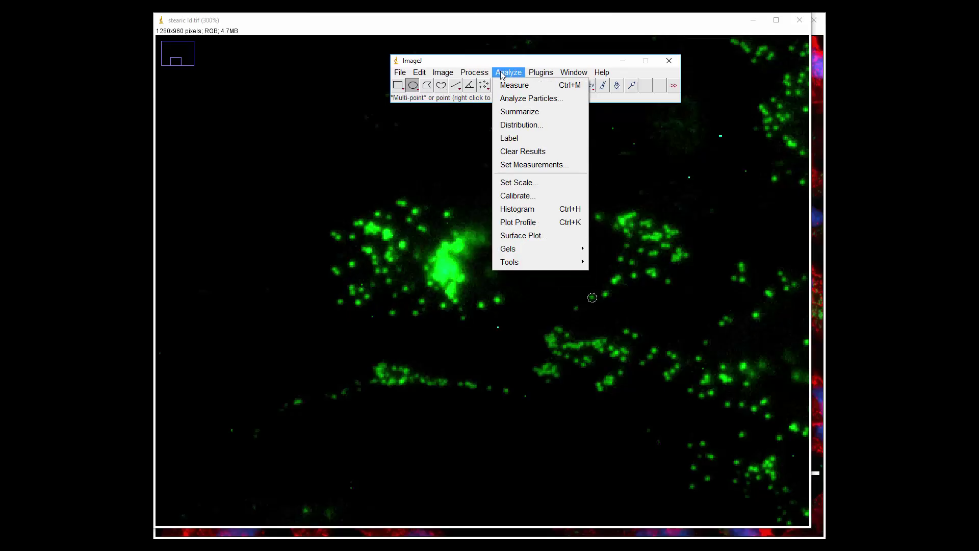
left_click(557, 90)
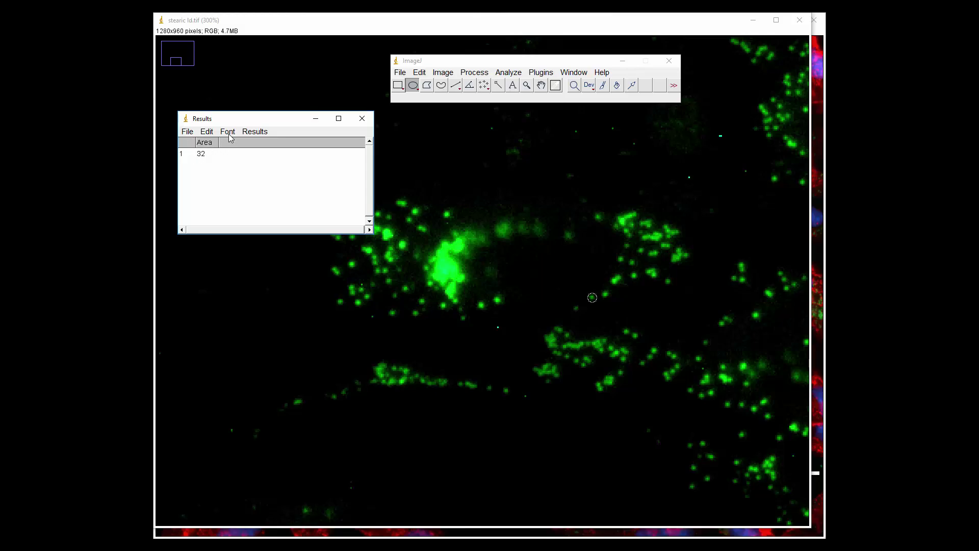
left_click(256, 132)
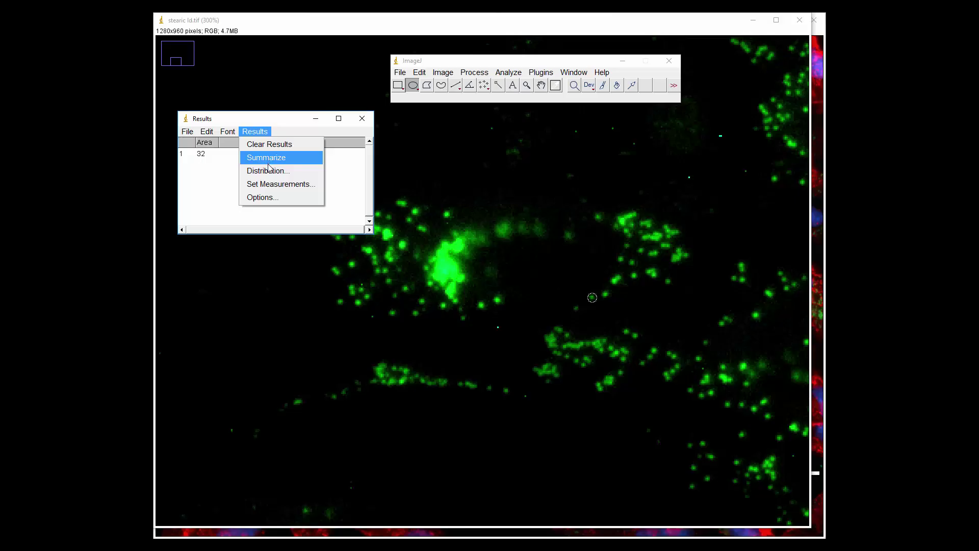
left_click(273, 184)
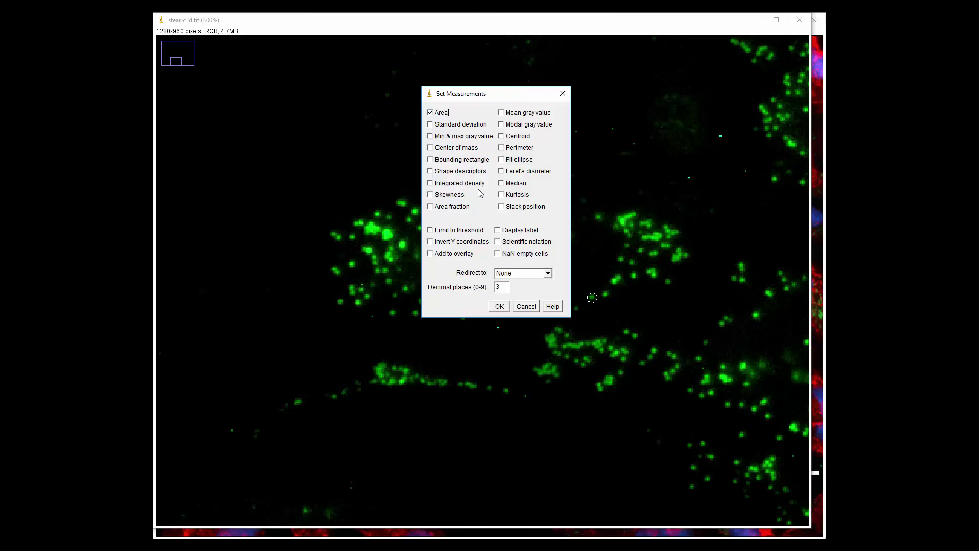
left_click(501, 307)
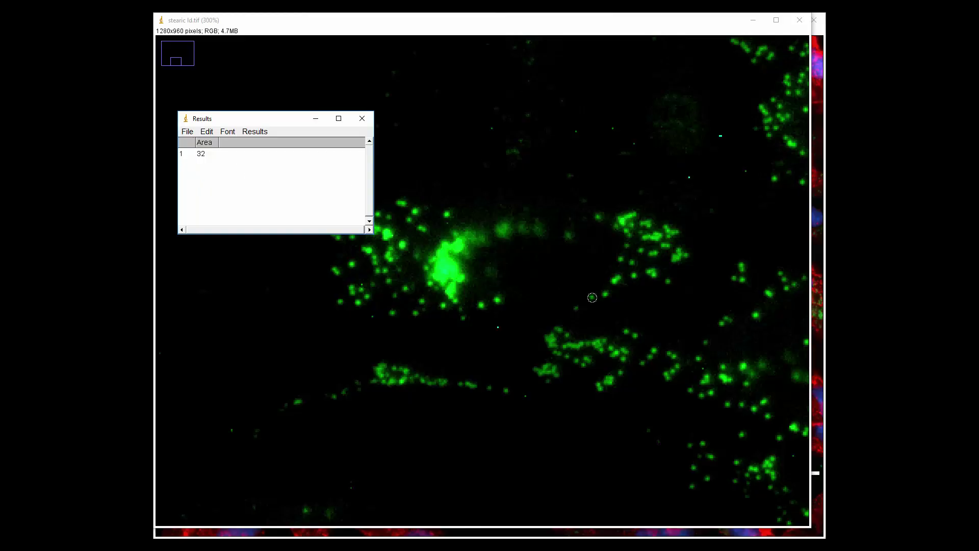
Measure seven droplet ovals, giving areas 16, 16, 26, 26, 26, 11 and 16.
left_click(592, 297)
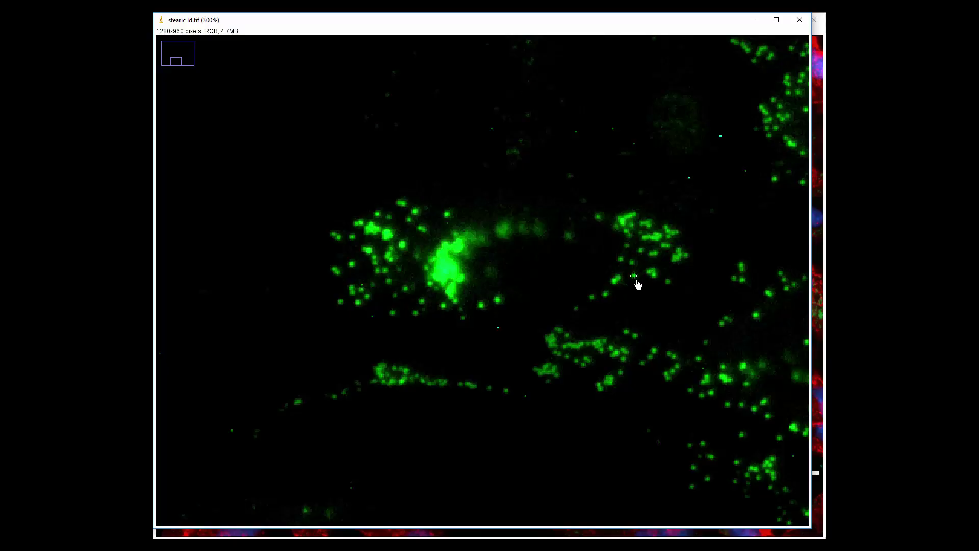
key("m")
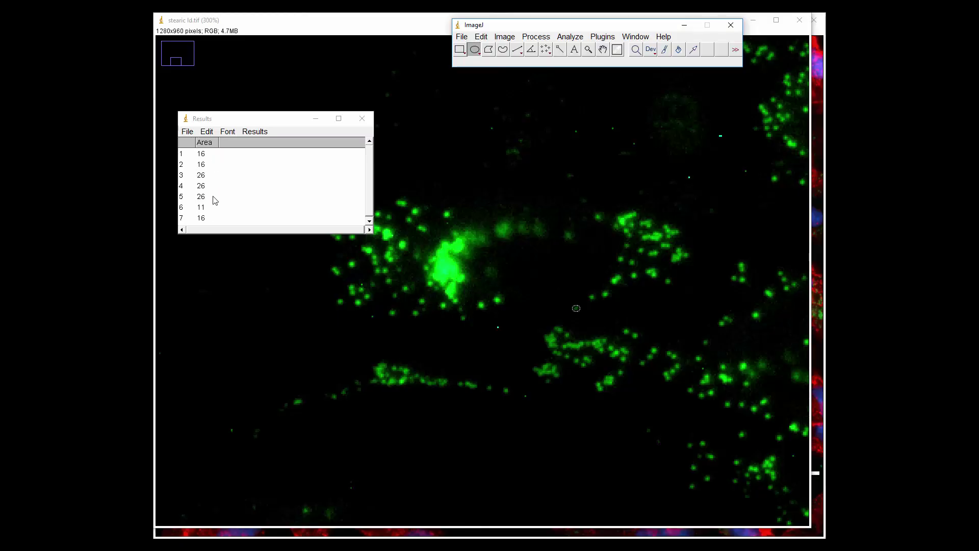
Highlight rows 1–7 of the Results table's Area column and check the Edit menu's copy options.
left_click(205, 156)
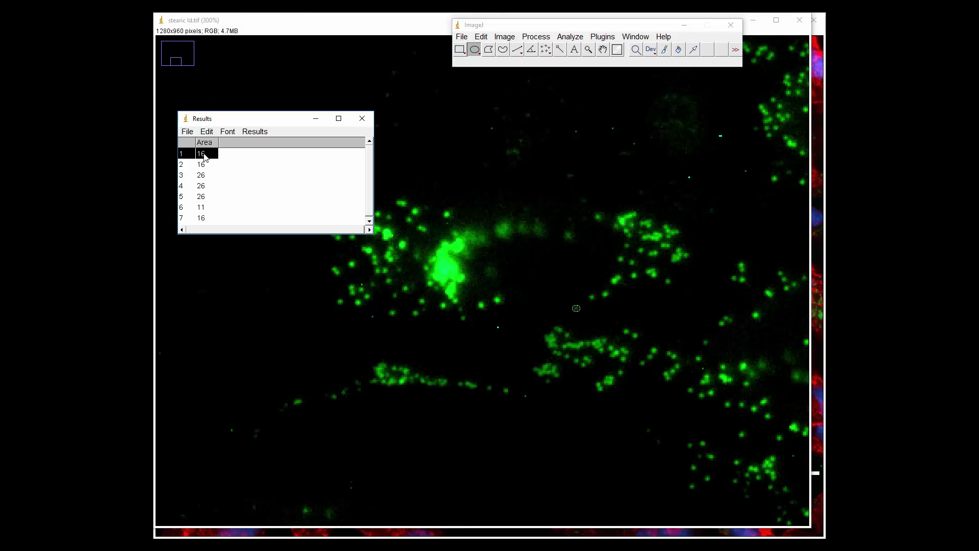
left_click_drag(205, 162, 212, 223)
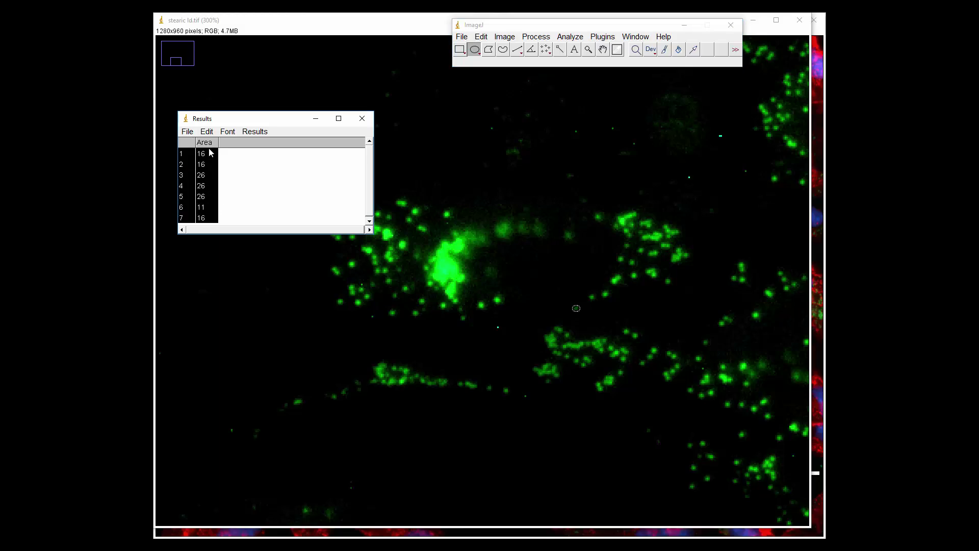
left_click(206, 133)
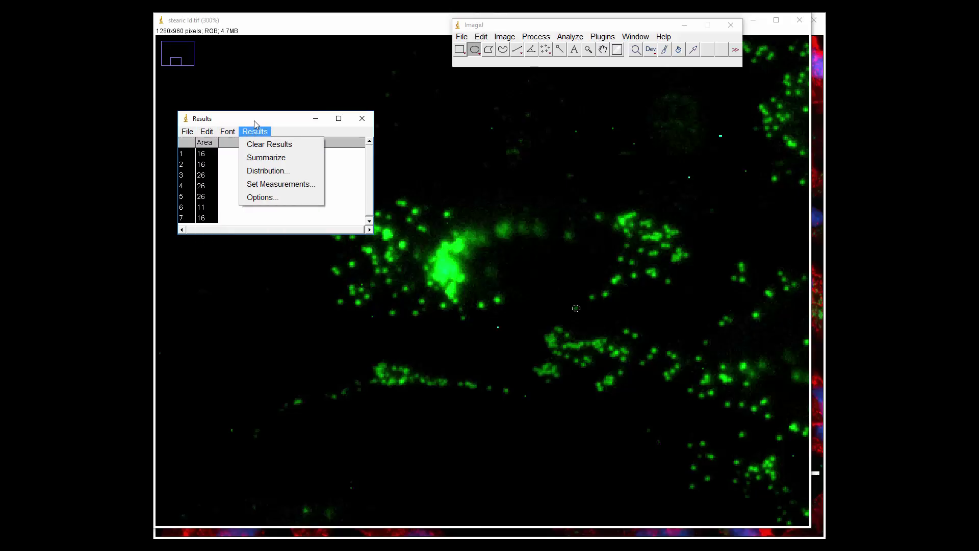
key("Escape")
key("Escape")
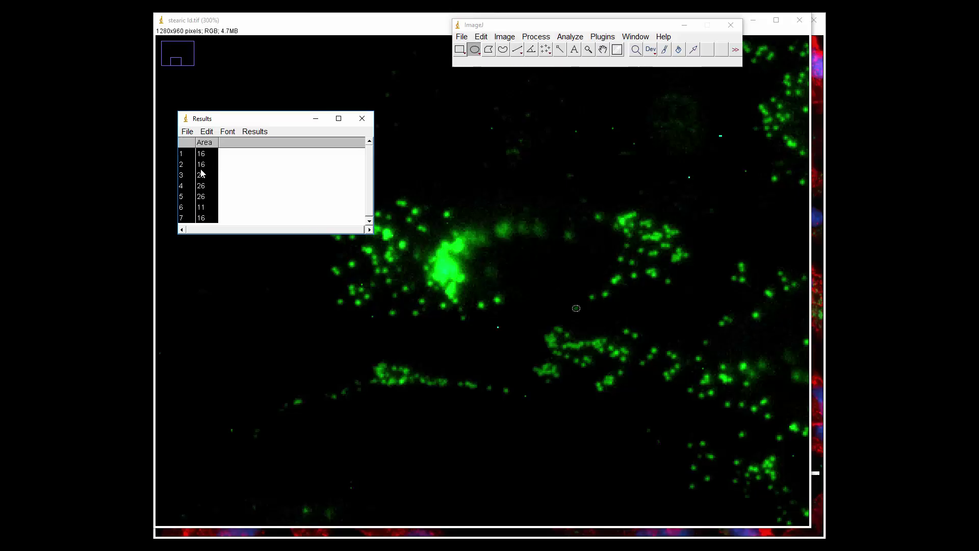
left_click(187, 133)
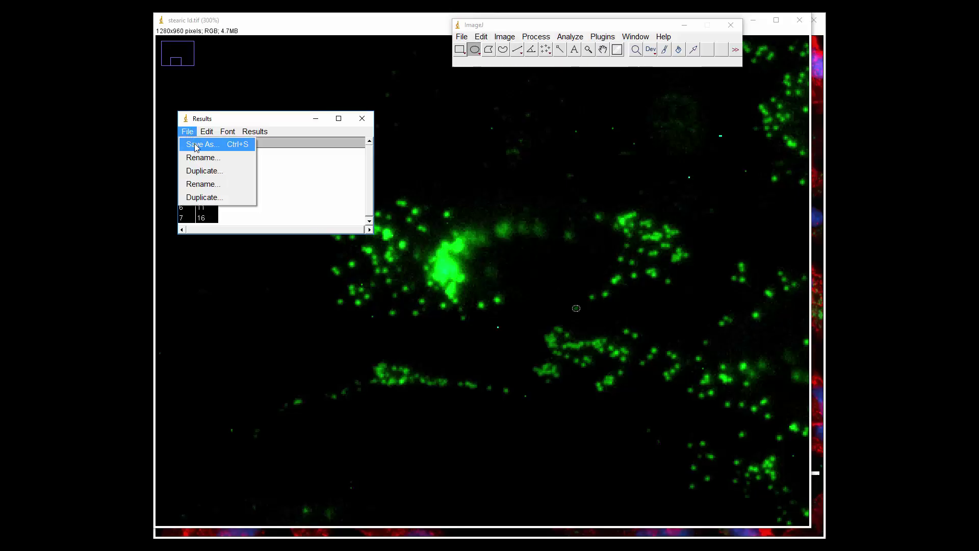
left_click(196, 146)
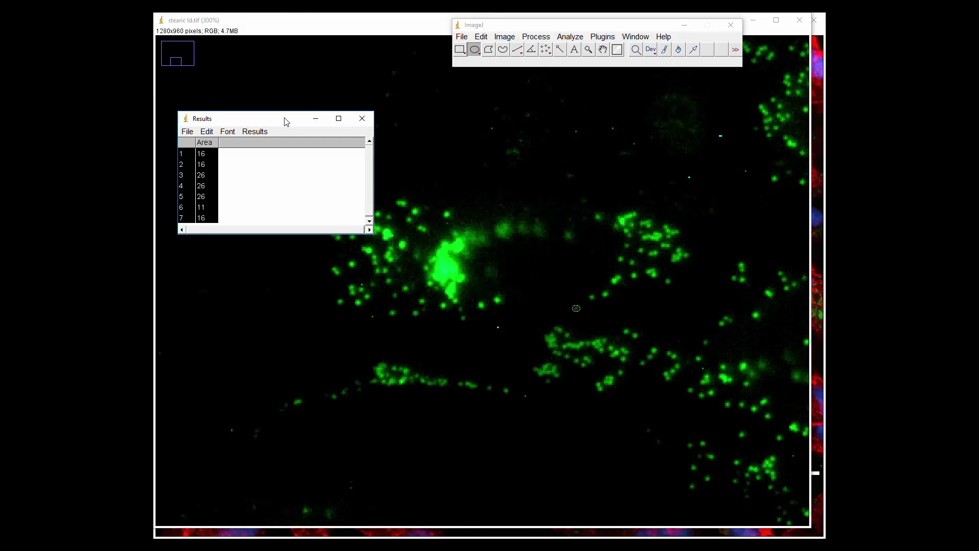
Bring the stearic ld.tif droplet image in front of the Results table and shift the ImageJ toolbar lower.
left_click(362, 118)
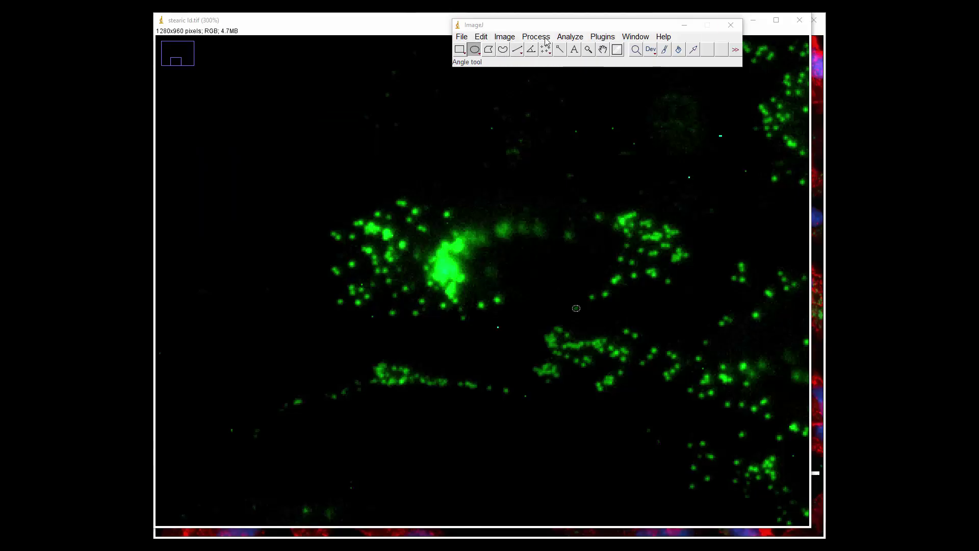
left_click_drag(553, 26, 550, 65)
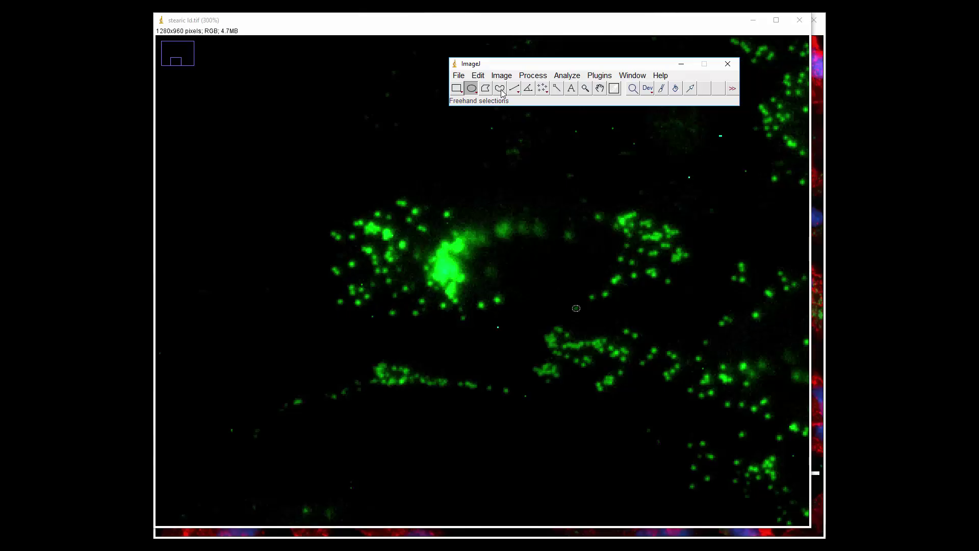
left_click(505, 115)
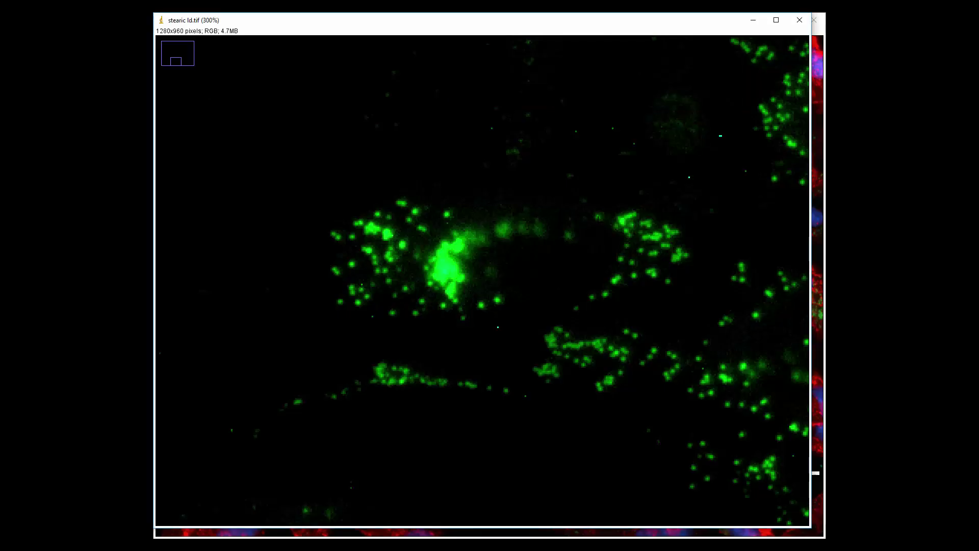